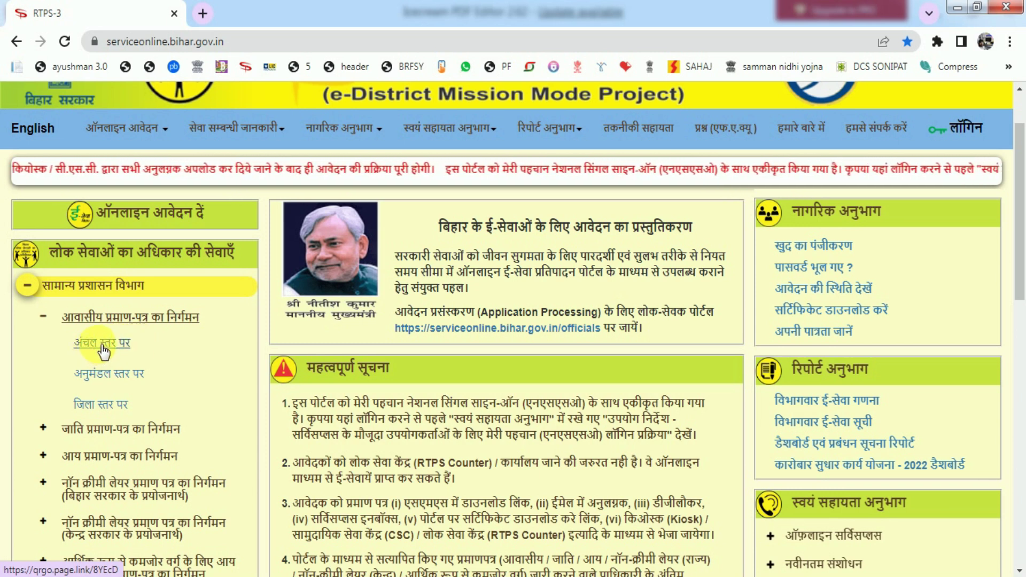
Open the circle-level (अंचल स्तर पर) Form-XII residence certificate application with empty applicant fields.
{"action": "left_click", "coordinate": [101, 345]}
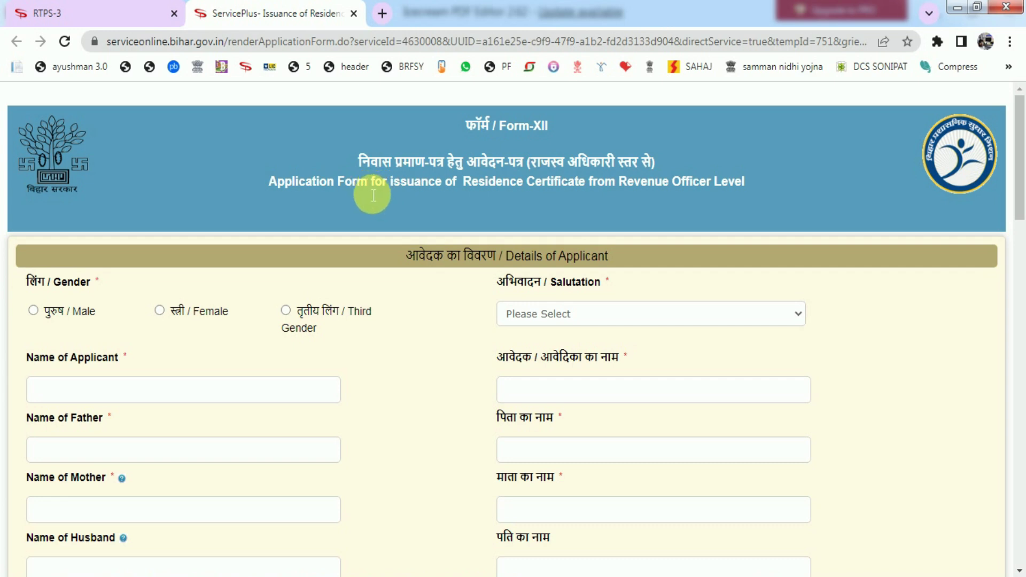
{"action": "left_click_drag", "start_coordinate": [356, 163], "coordinate": [476, 166]}
{"action": "left_click", "coordinate": [477, 169]}
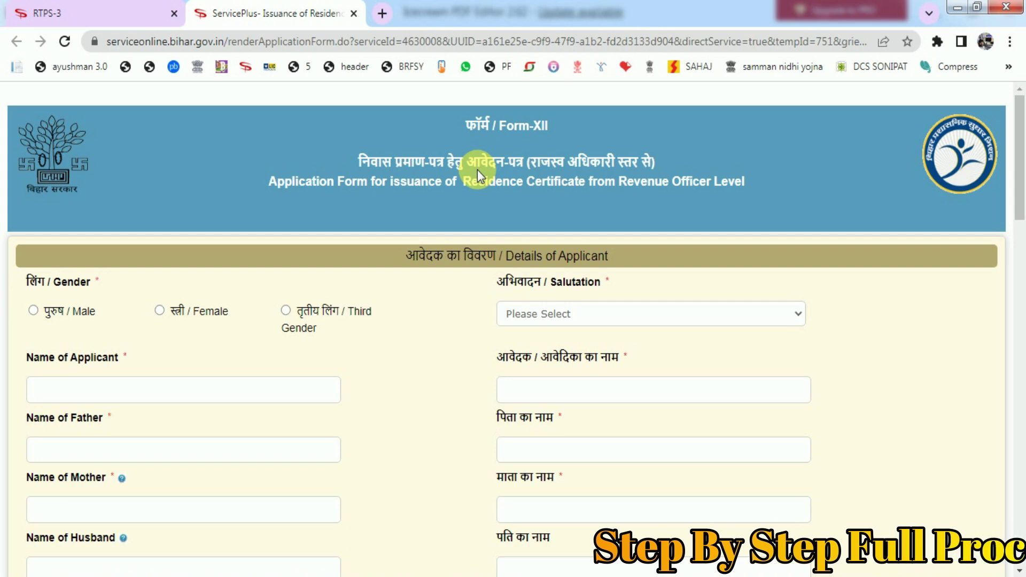
{"action": "scroll", "coordinate": [59, 281], "scroll_direction": "down", "scroll_amount": 2}
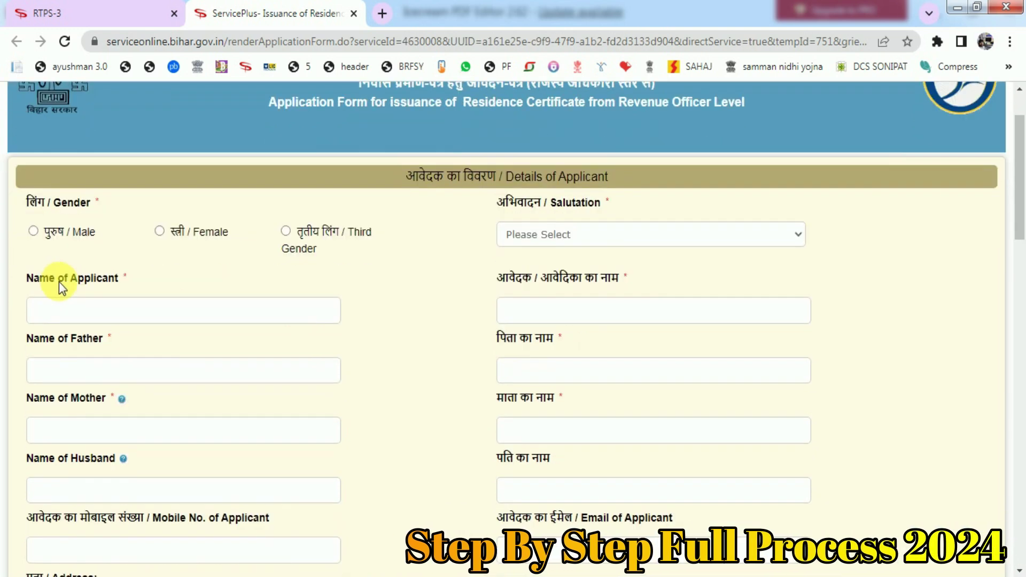
Mark the applicant as पुरुष / Male with the salutation श्री.
{"action": "left_click", "coordinate": [54, 238]}
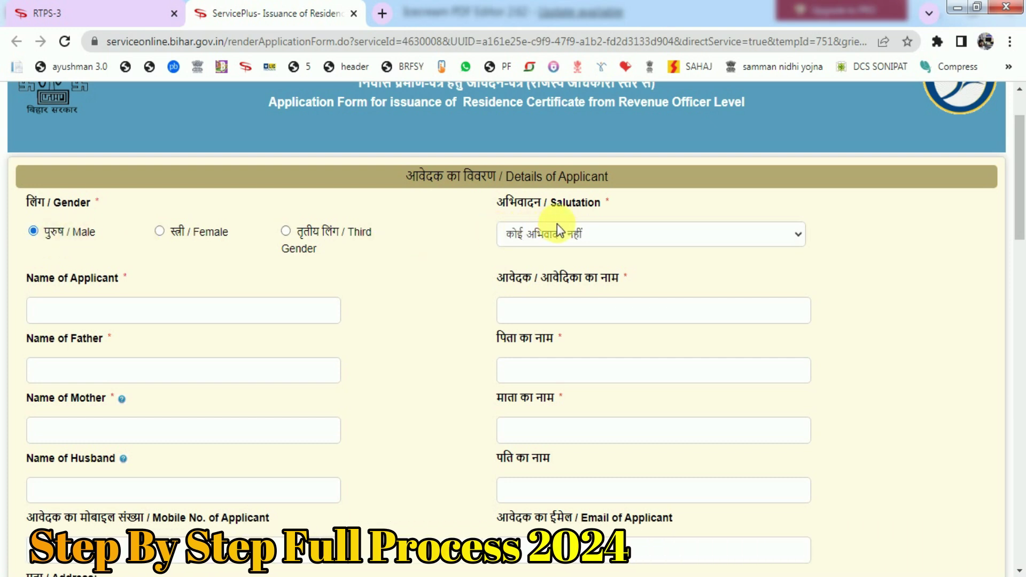
{"action": "left_click", "coordinate": [551, 237]}
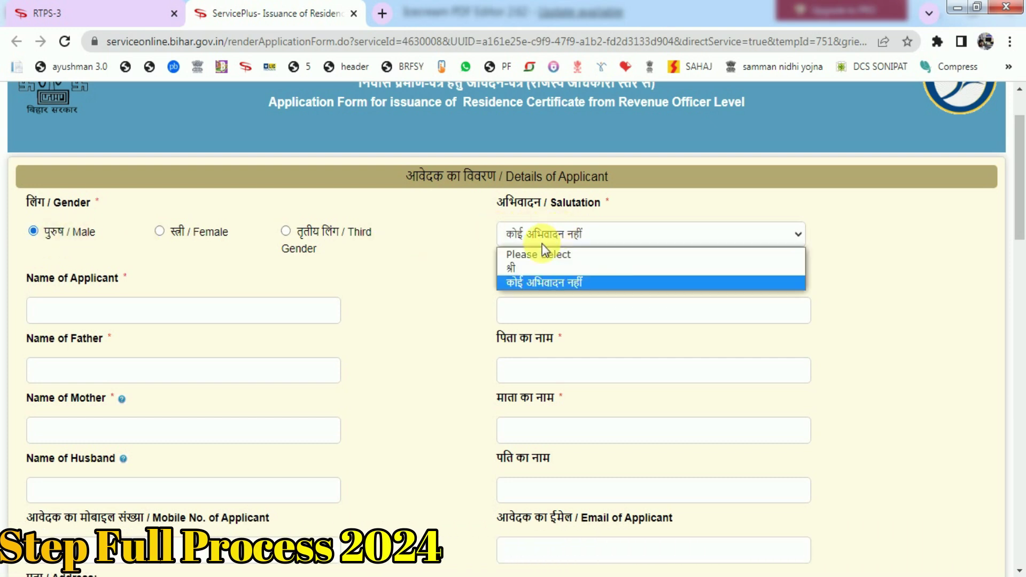
{"action": "left_click", "coordinate": [520, 268]}
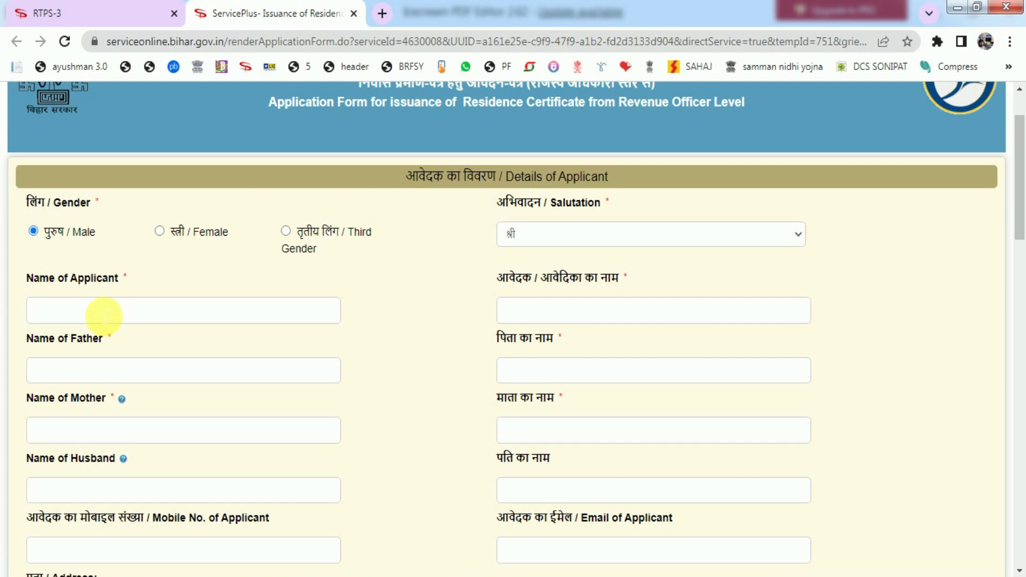
Enter the applicant's full name in English so the Hindi name field fills in Devanagari.
{"action": "left_click", "coordinate": [104, 316]}
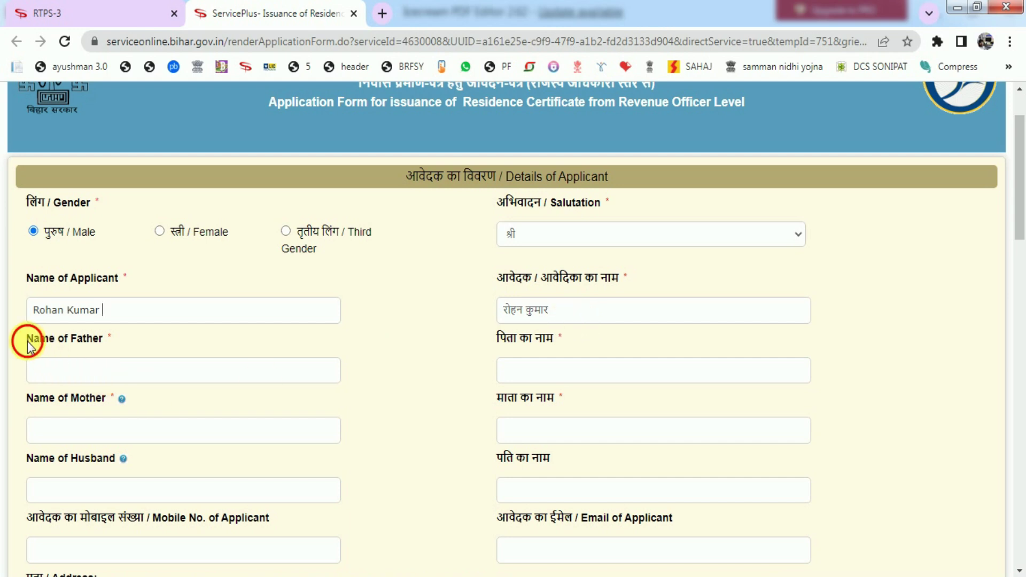
{"action": "left_click_drag", "start_coordinate": [28, 344], "coordinate": [105, 341]}
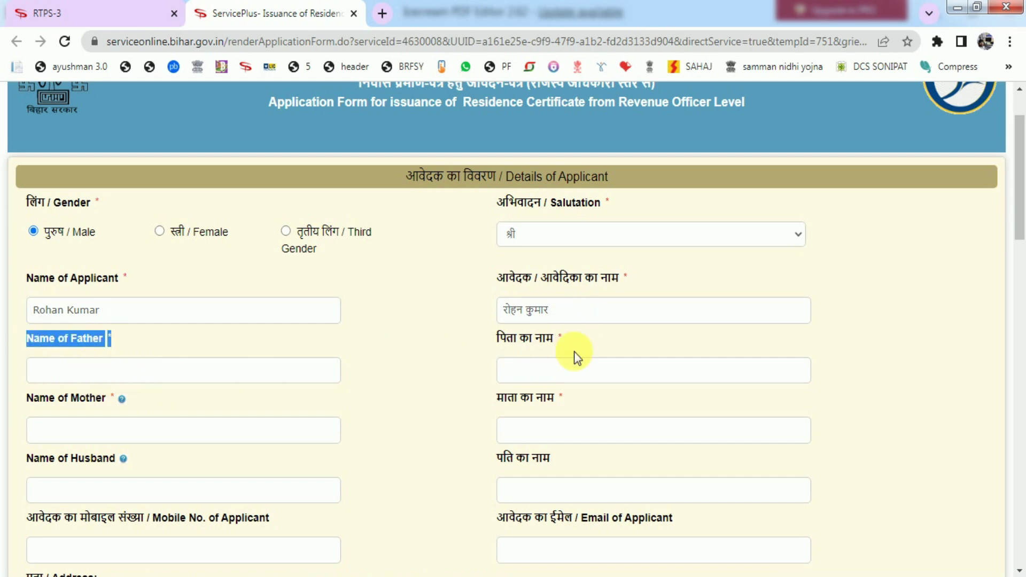
{"action": "scroll", "coordinate": [504, 355], "scroll_direction": "down", "scroll_amount": 3}
{"action": "left_click_drag", "start_coordinate": [34, 239], "coordinate": [90, 241]}
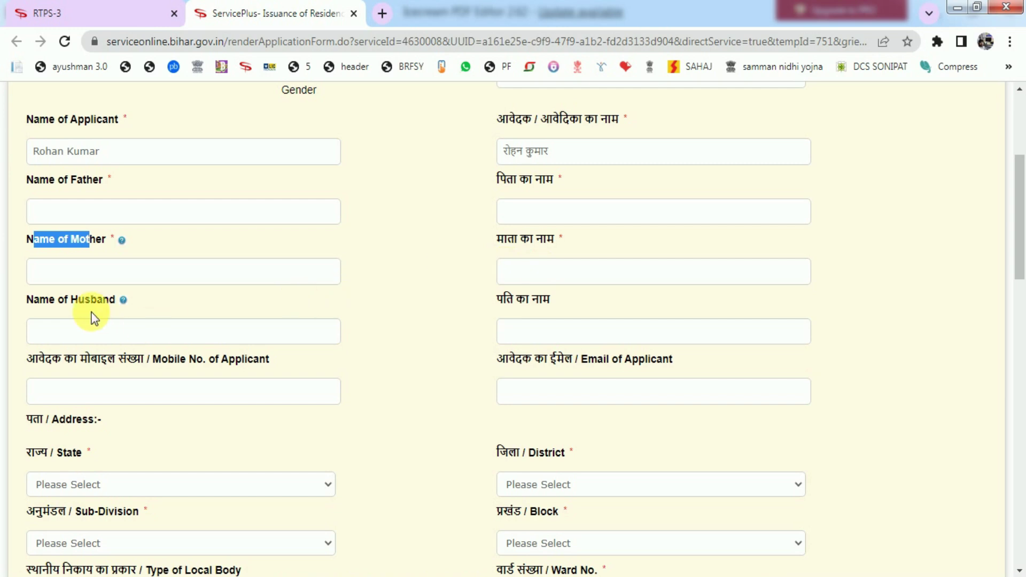
{"action": "left_click", "coordinate": [28, 301]}
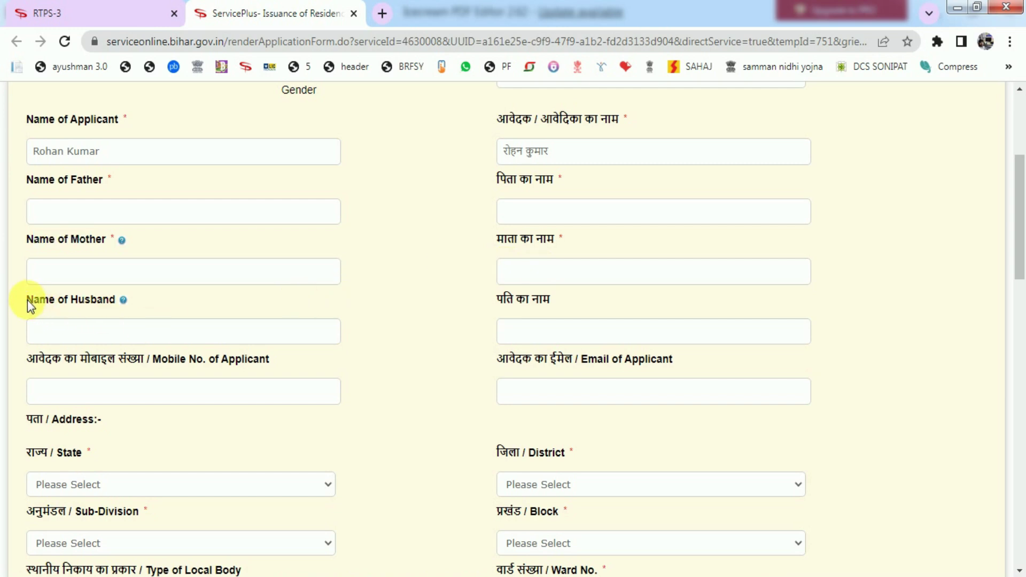
{"action": "left_click", "coordinate": [85, 300]}
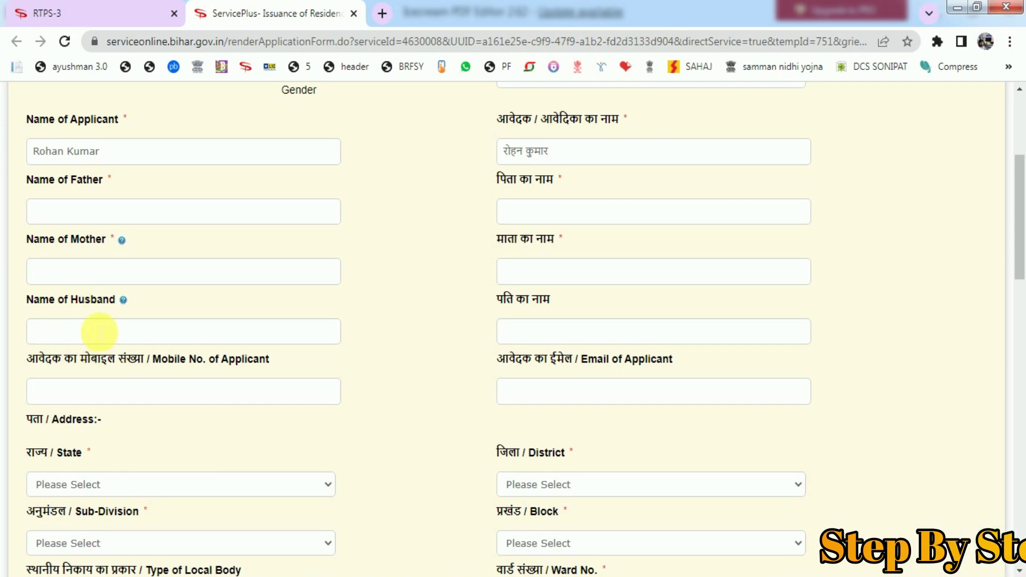
{"action": "scroll", "coordinate": [176, 318], "scroll_direction": "down", "scroll_amount": 2}
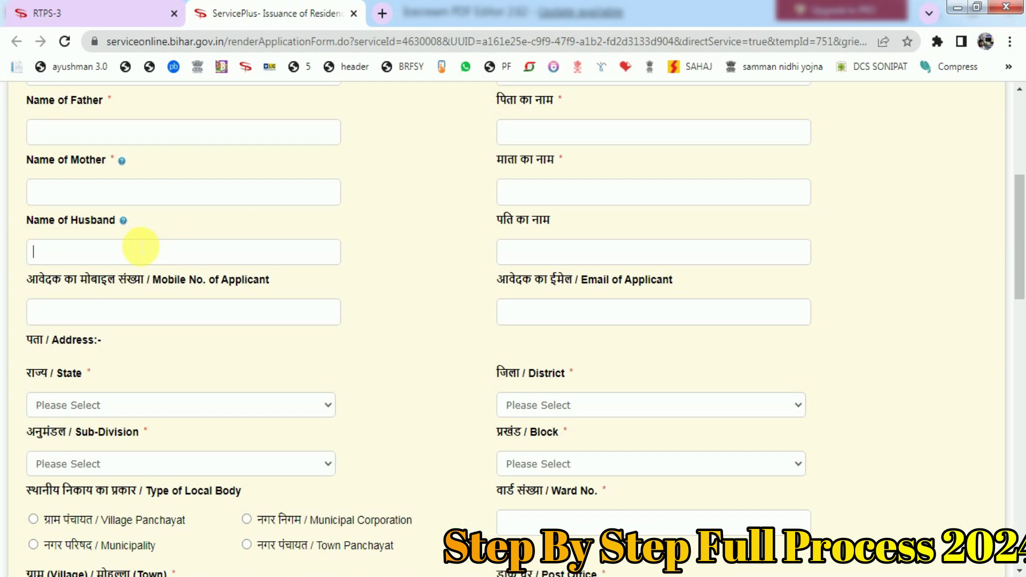
{"action": "left_click_drag", "start_coordinate": [30, 283], "coordinate": [272, 285]}
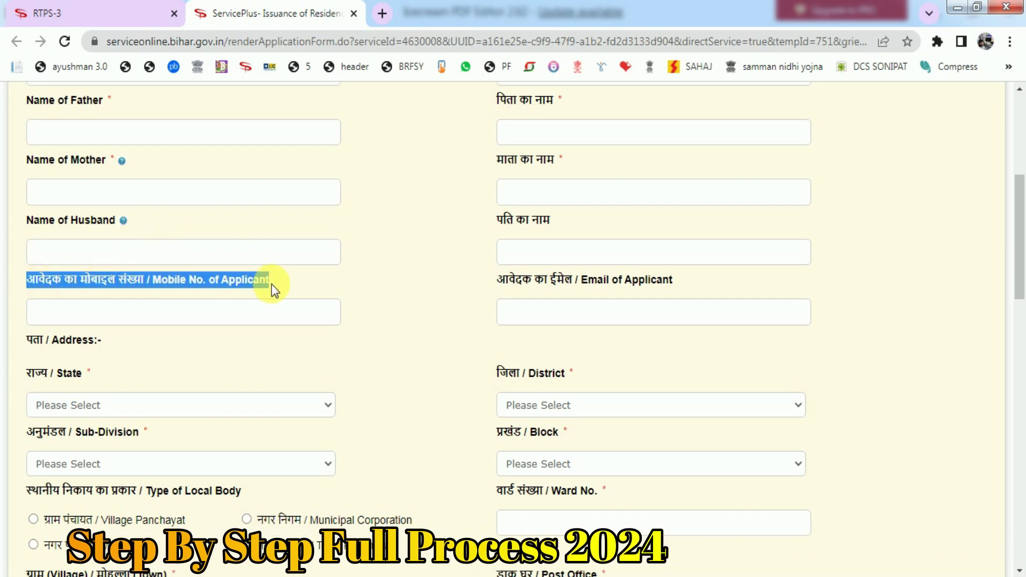
{"action": "left_click", "coordinate": [247, 289]}
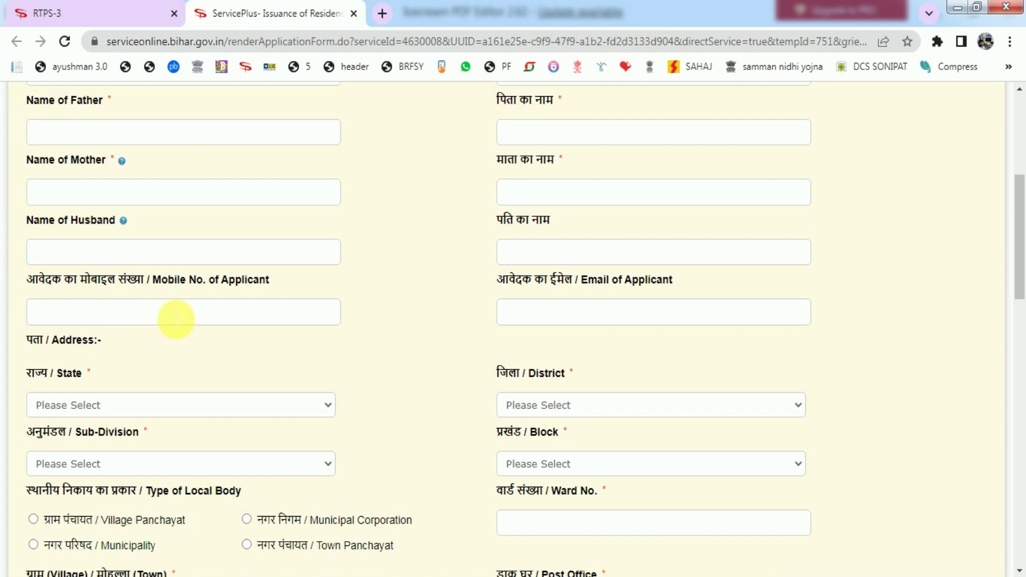
{"action": "left_click_drag", "start_coordinate": [499, 281], "coordinate": [587, 284]}
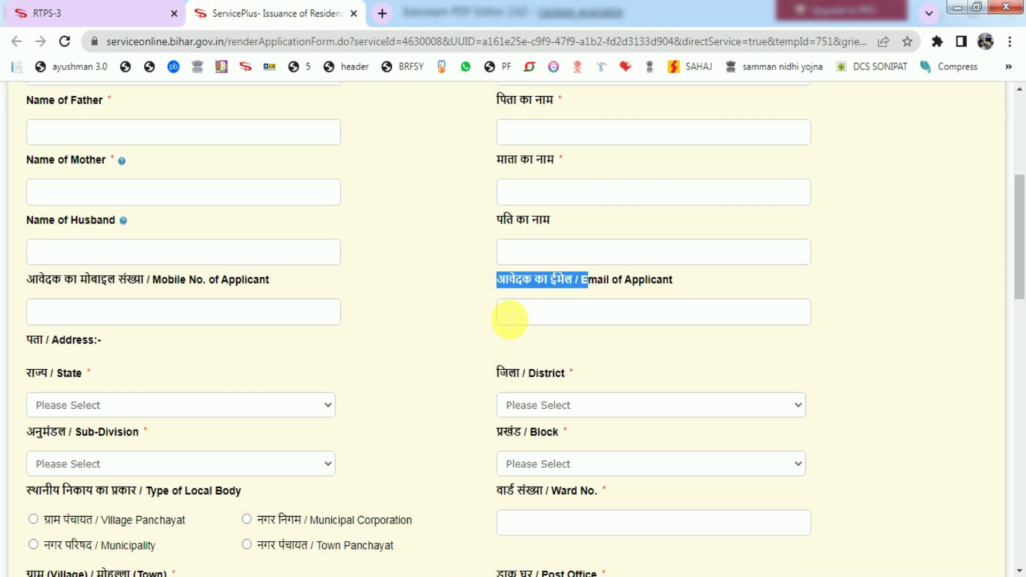
Choose BIHAR as the state and SAMASTIPUR as the district.
{"action": "scroll", "coordinate": [488, 319], "scroll_direction": "down", "scroll_amount": 3}
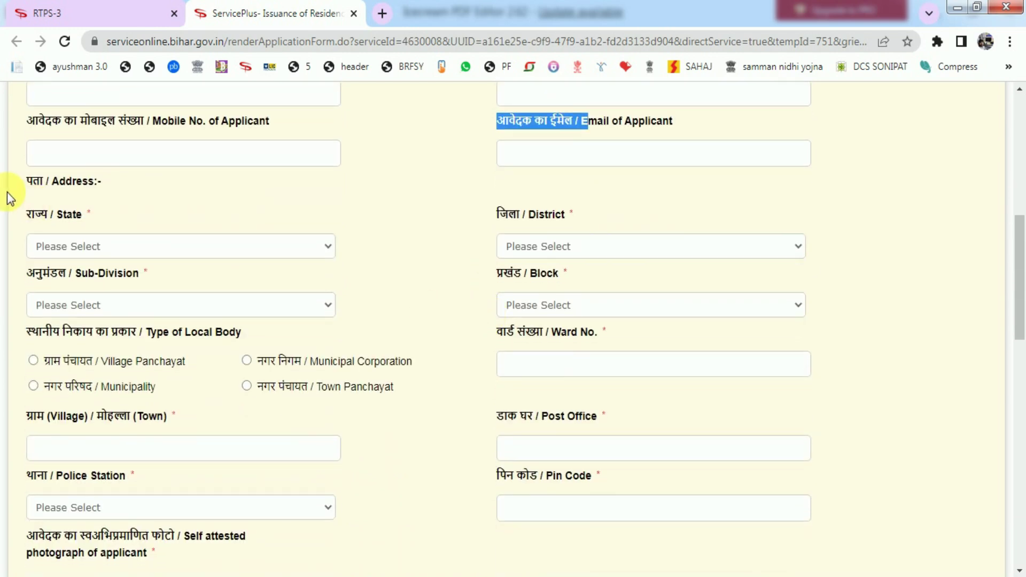
{"action": "double_click", "coordinate": [70, 181]}
{"action": "left_click", "coordinate": [56, 218]}
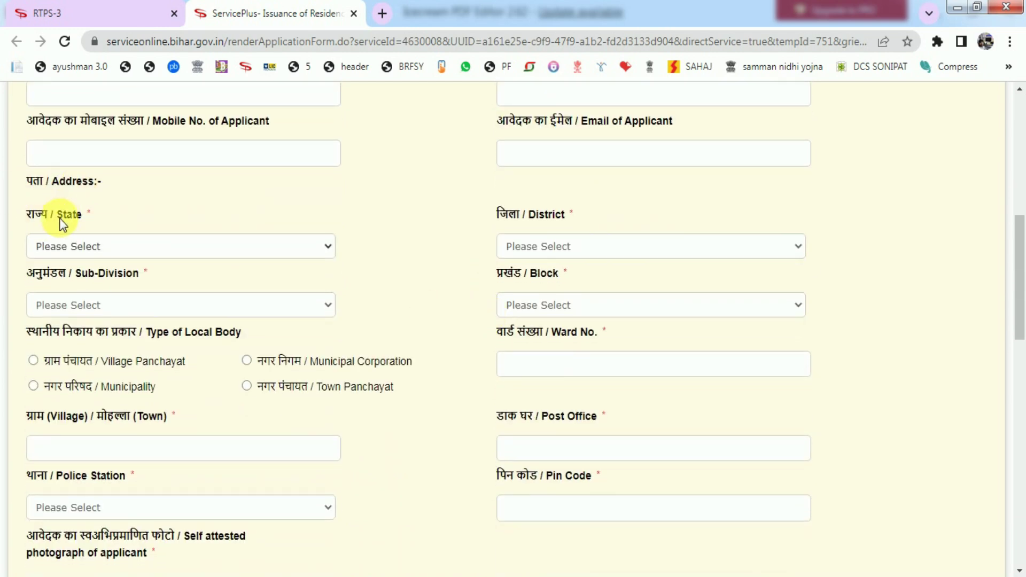
{"action": "left_click", "coordinate": [104, 247]}
{"action": "left_click", "coordinate": [98, 280]}
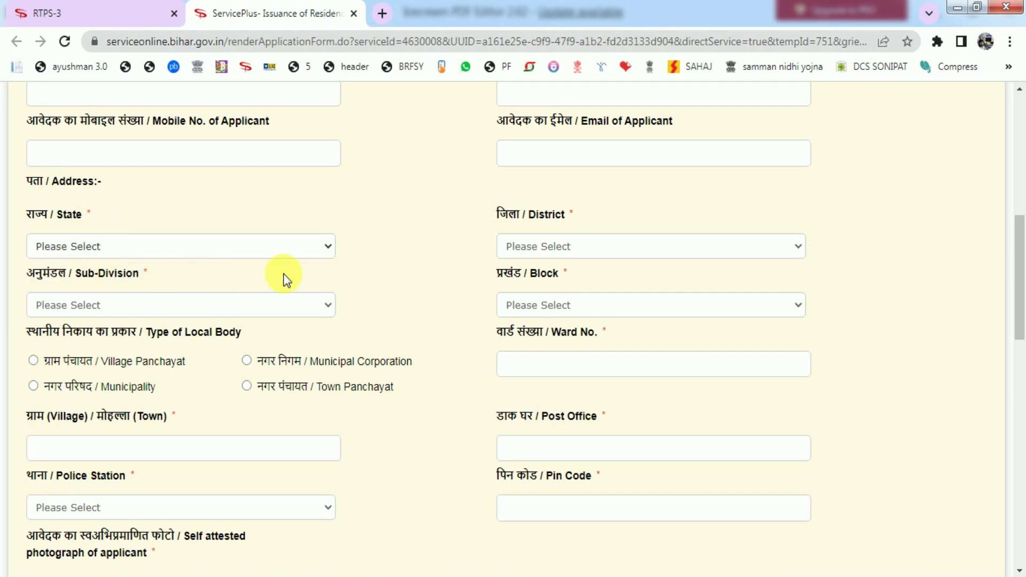
{"action": "left_click", "coordinate": [537, 243]}
{"action": "scroll", "coordinate": [551, 439], "scroll_direction": "down", "scroll_amount": 5}
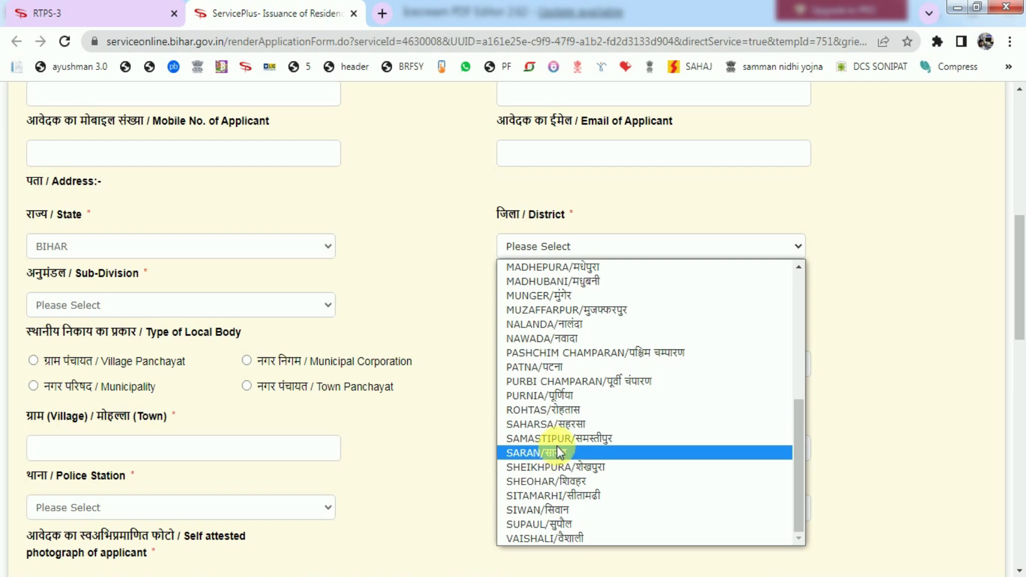
{"action": "left_click", "coordinate": [560, 438]}
Set the sub-division to SAMASTIPUR SADAR and the block to SARAIRANJAN.
{"action": "left_click_drag", "start_coordinate": [36, 278], "coordinate": [126, 270]}
{"action": "left_click", "coordinate": [126, 270]}
{"action": "left_click", "coordinate": [130, 306]}
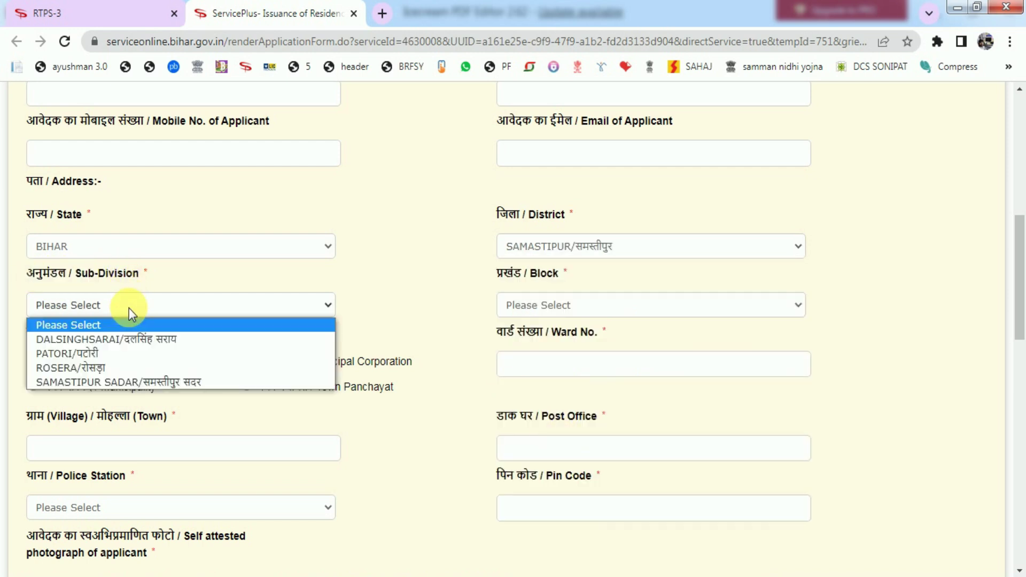
{"action": "left_click", "coordinate": [110, 382]}
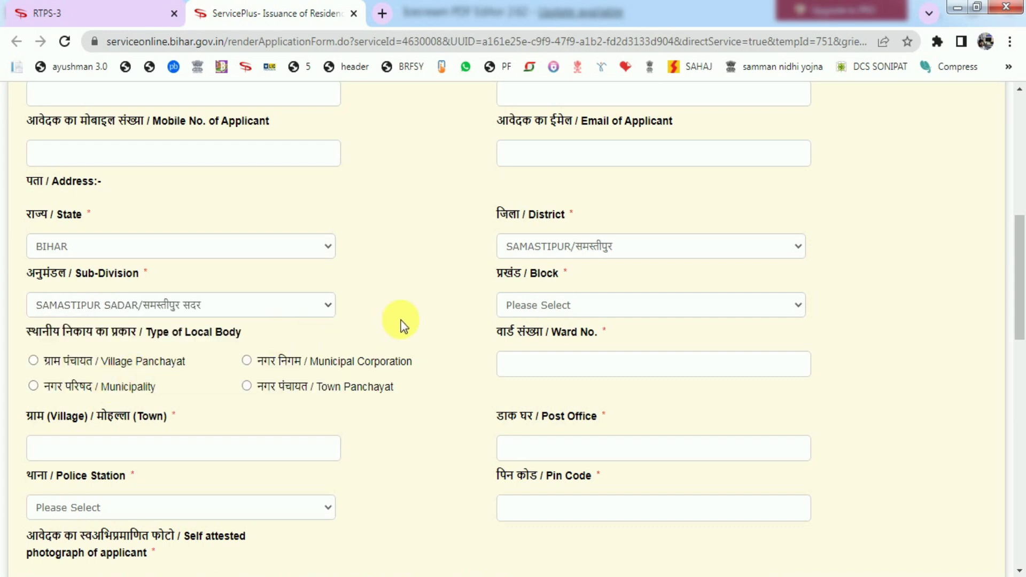
{"action": "left_click", "coordinate": [531, 304]}
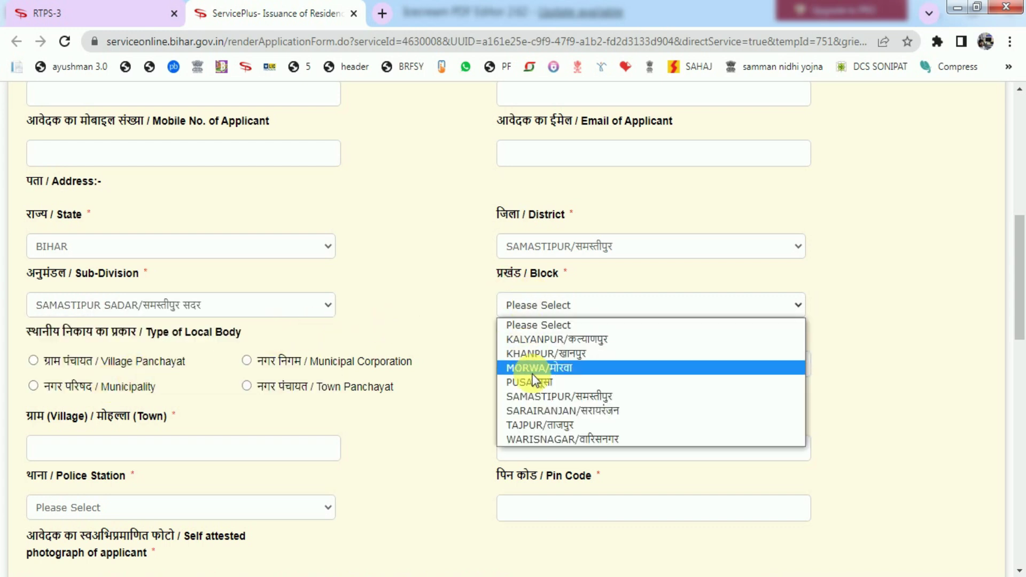
{"action": "left_click", "coordinate": [535, 411]}
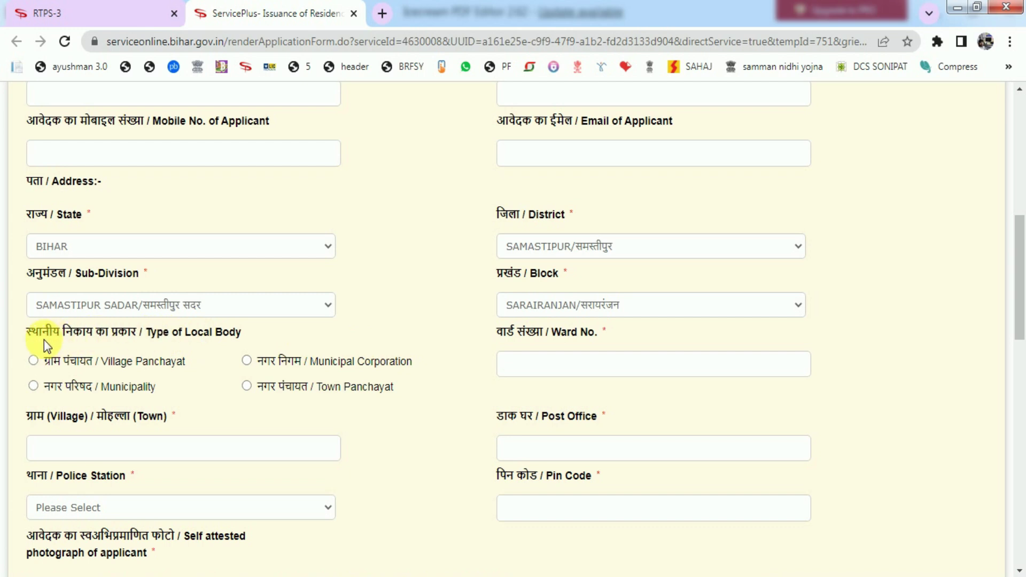
{"action": "left_click_drag", "start_coordinate": [43, 332], "coordinate": [159, 337]}
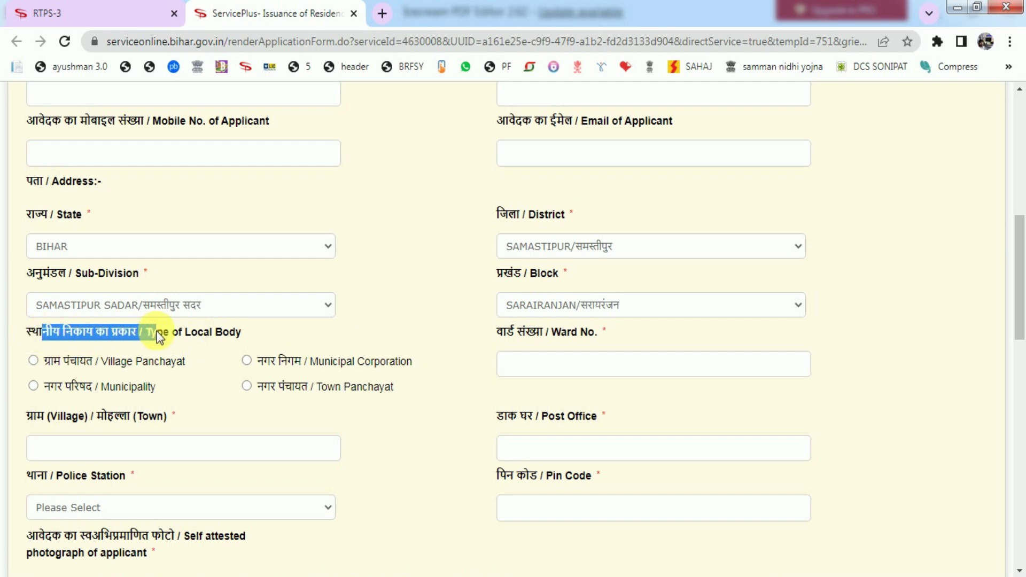
Choose Village Panchayat as the local body type and DHARAMPUR/धर्मपुर as the panchayat.
{"action": "left_click", "coordinate": [158, 332]}
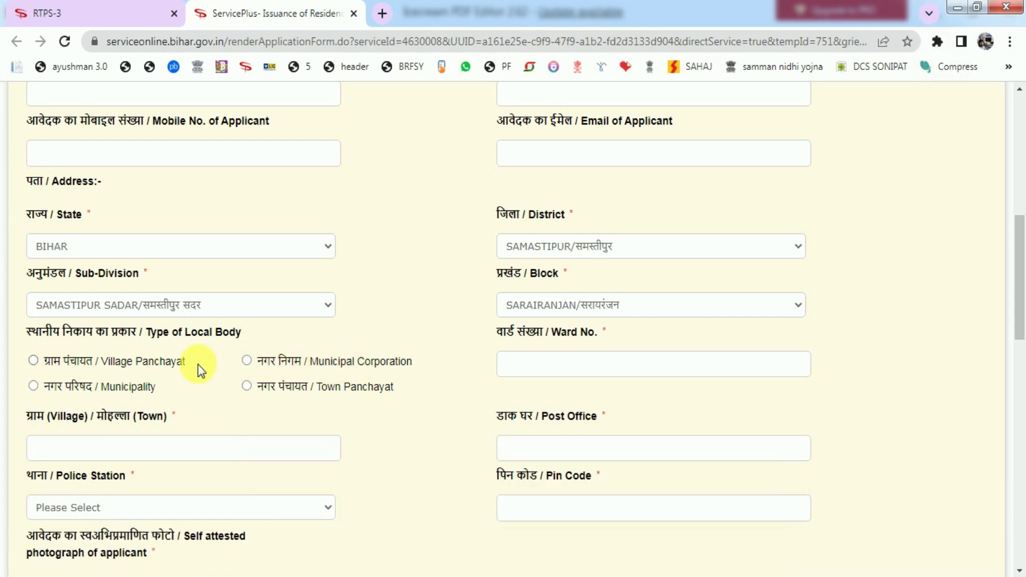
{"action": "left_click", "coordinate": [34, 360]}
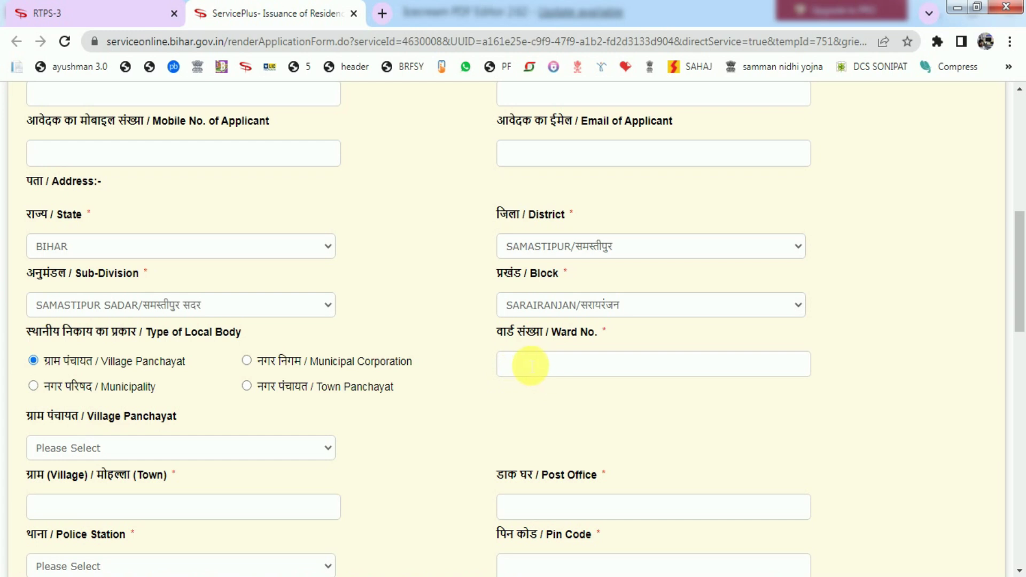
{"action": "left_click", "coordinate": [531, 366]}
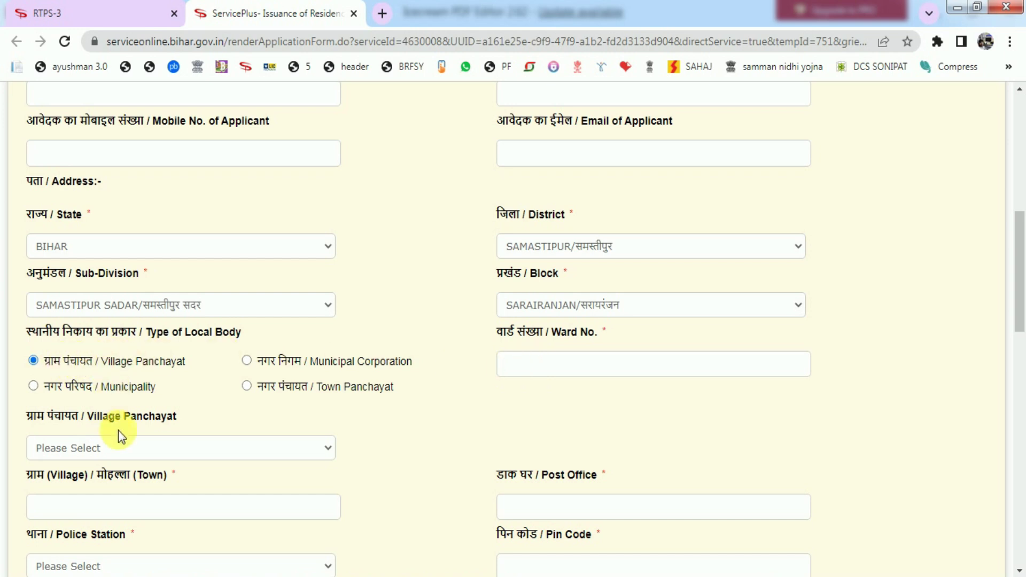
{"action": "left_click", "coordinate": [112, 448]}
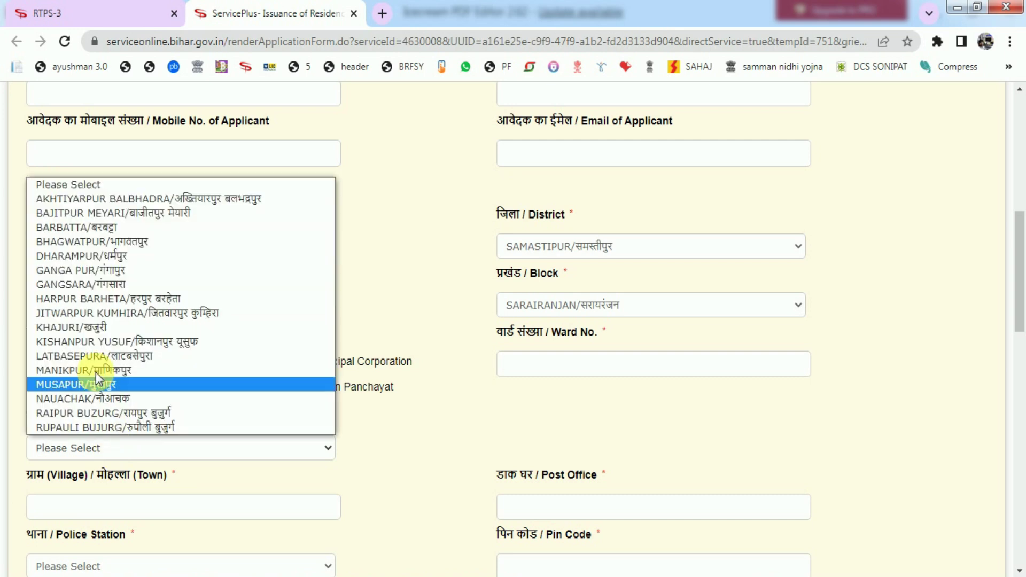
{"action": "left_click", "coordinate": [99, 256]}
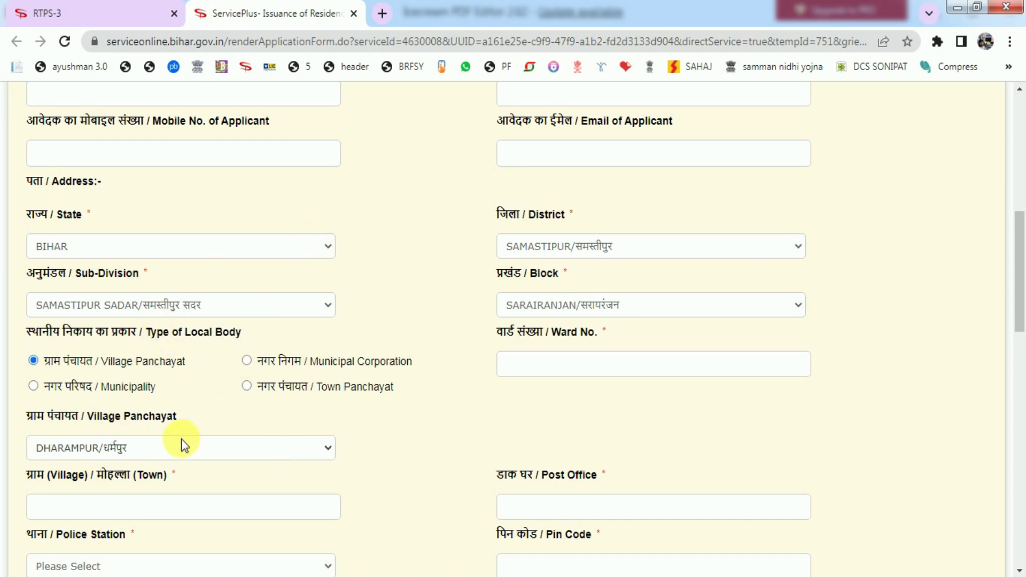
{"action": "scroll", "coordinate": [181, 439], "scroll_direction": "down", "scroll_amount": 3}
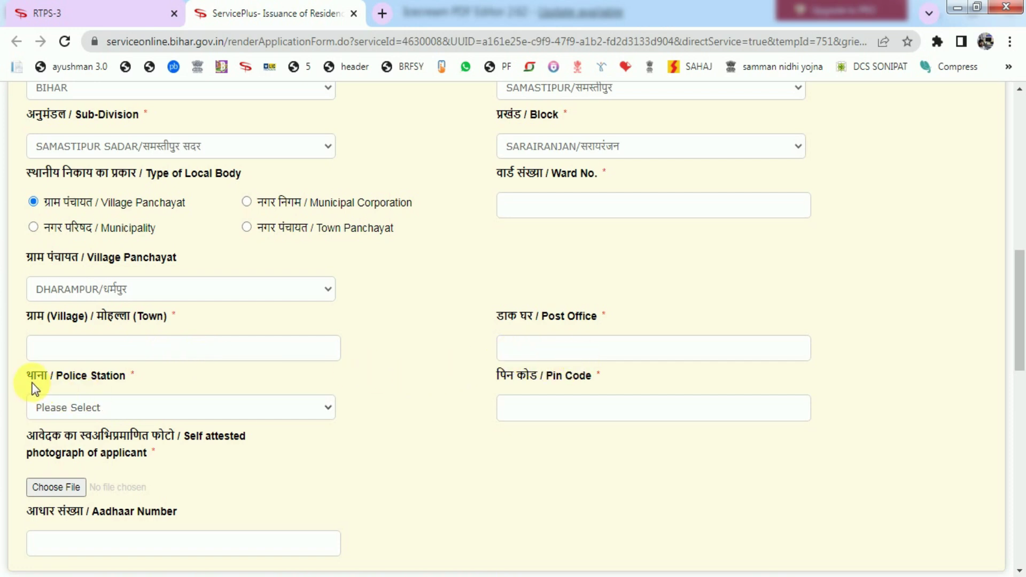
Pick Sarairanjan/सरायरंजन from the Police Station list.
{"action": "left_click", "coordinate": [99, 410]}
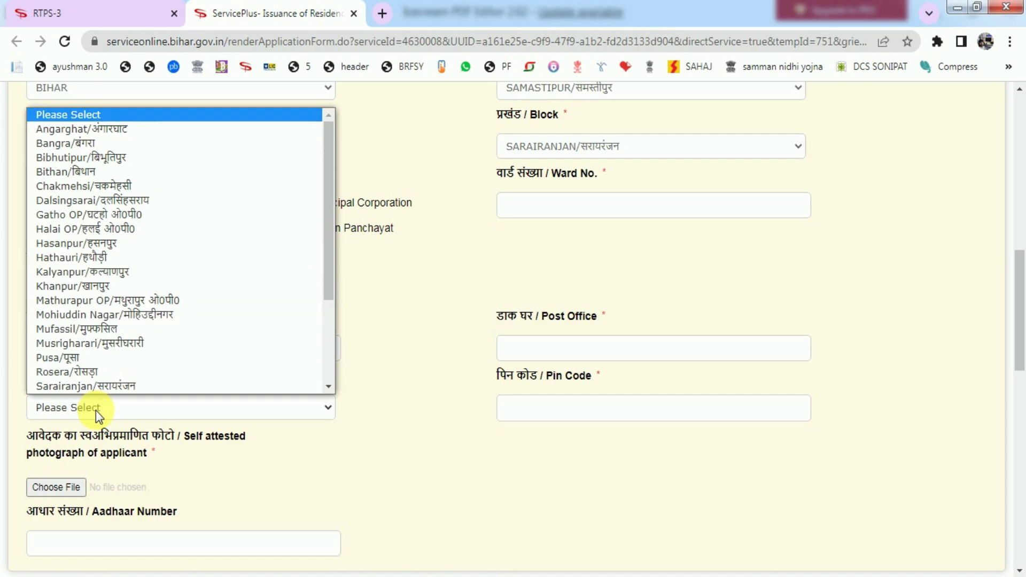
{"action": "scroll", "coordinate": [99, 385], "scroll_direction": "down", "scroll_amount": 1}
{"action": "left_click", "coordinate": [120, 373]}
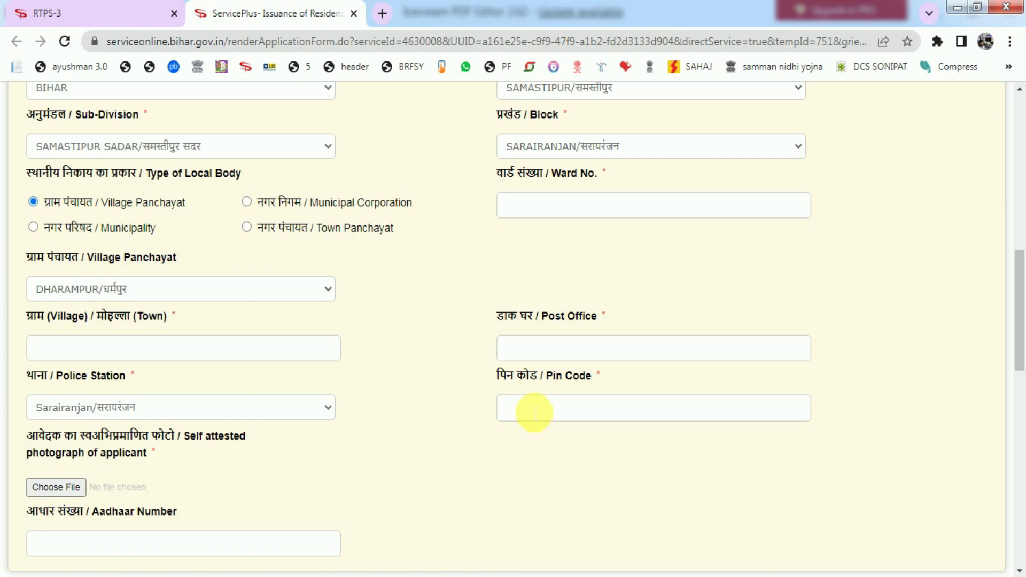
{"action": "scroll", "coordinate": [532, 412], "scroll_direction": "down", "scroll_amount": 3}
{"action": "left_click_drag", "start_coordinate": [27, 274], "coordinate": [177, 282]}
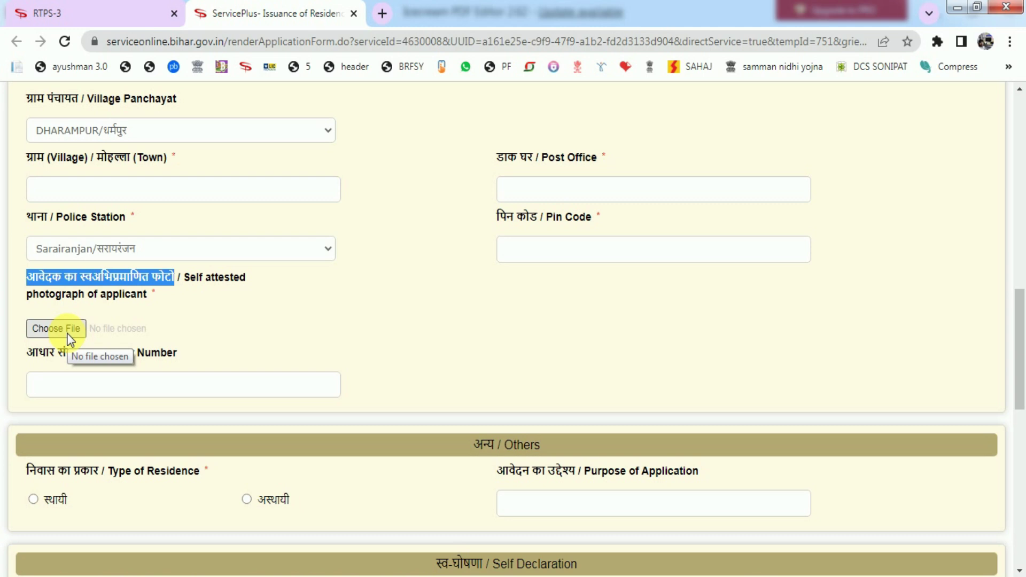
{"action": "left_click", "coordinate": [67, 335]}
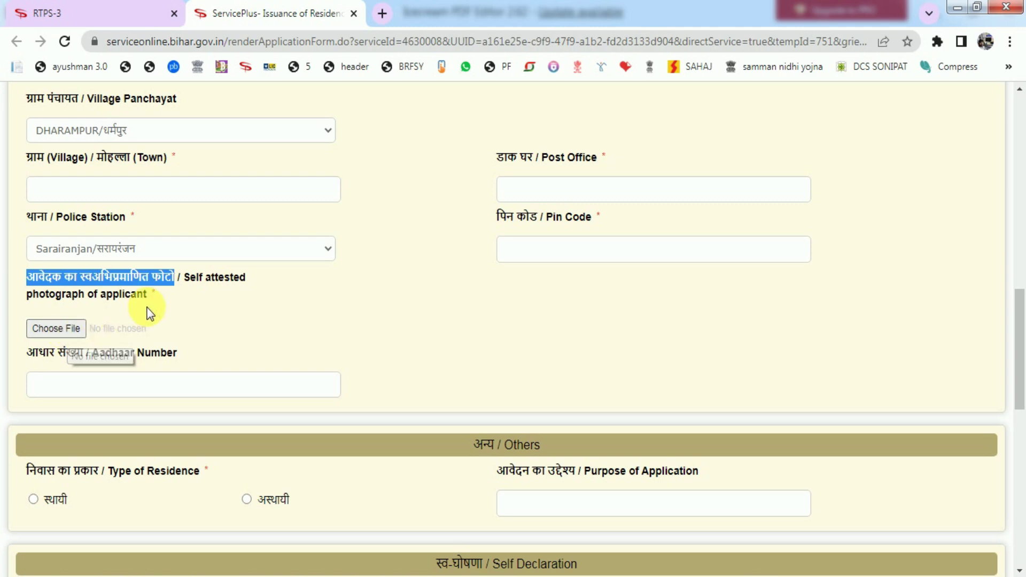
{"action": "left_click", "coordinate": [448, 354]}
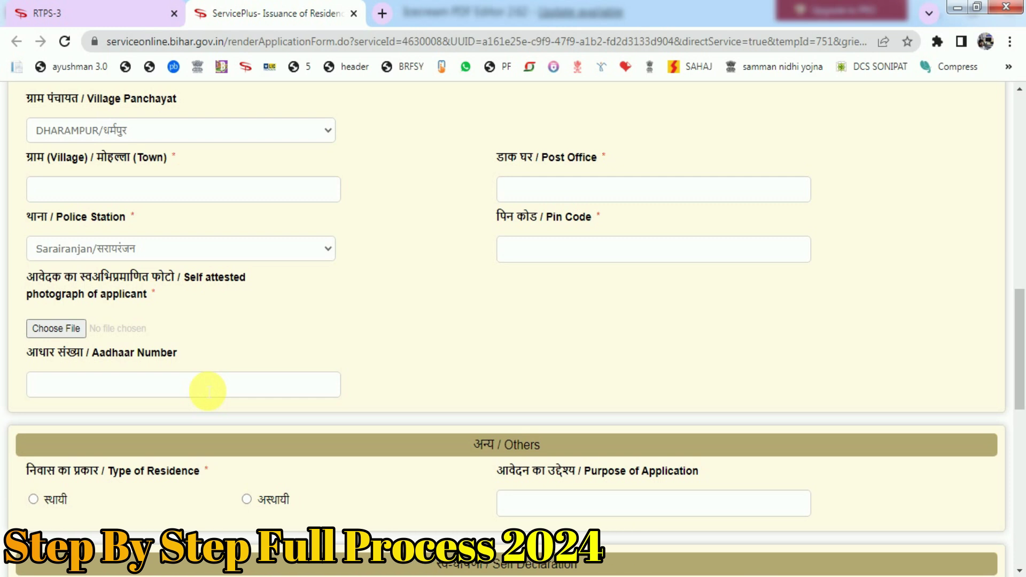
{"action": "scroll", "coordinate": [206, 390], "scroll_direction": "down", "scroll_amount": 3}
Set the Type of Residence to स्थायी (permanent).
{"action": "left_click", "coordinate": [33, 340]}
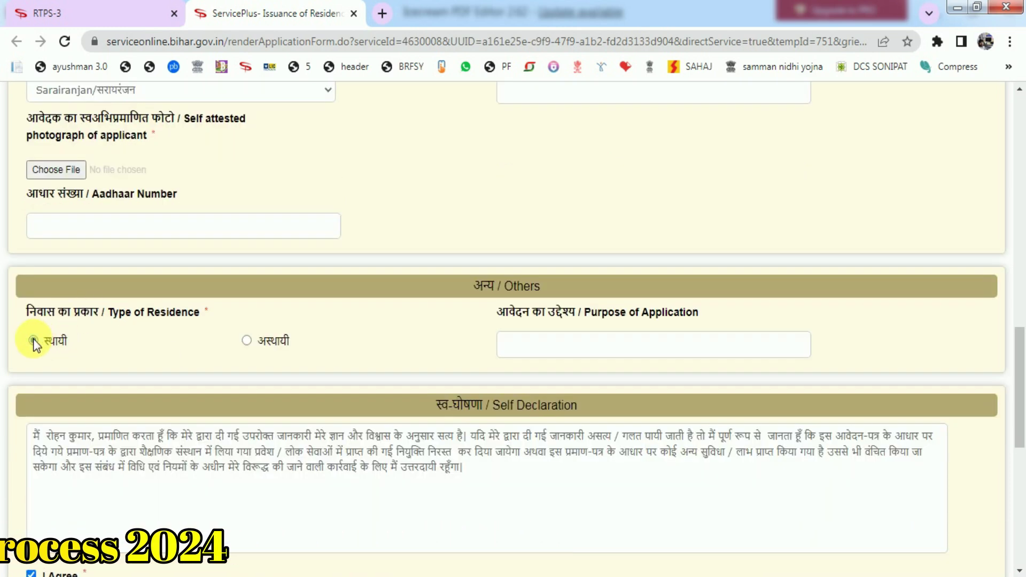
{"action": "left_click", "coordinate": [247, 341]}
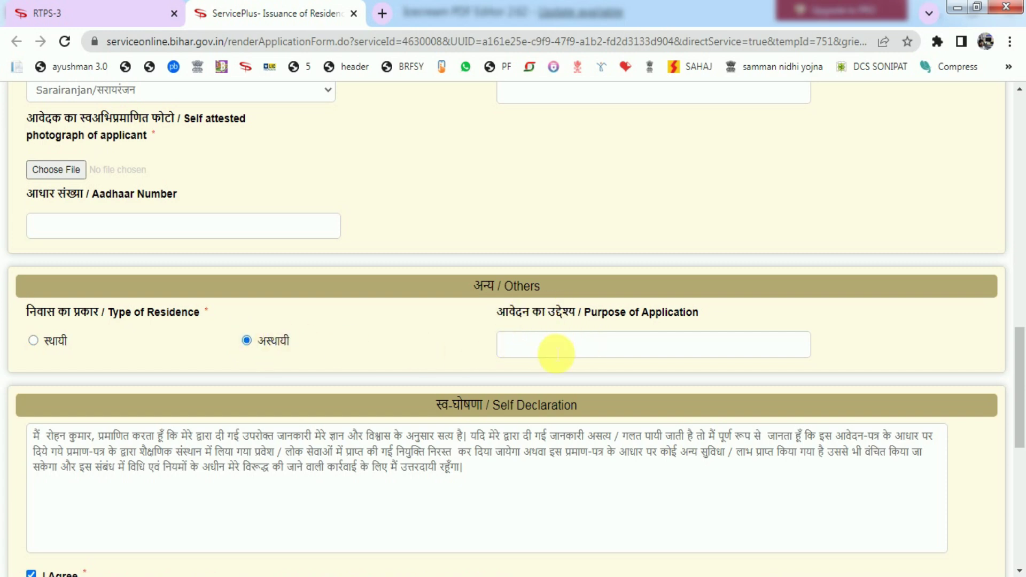
{"action": "left_click", "coordinate": [53, 348]}
Enter the purpose of application as 'NAMANKAN KARWANE HETU' (नामांकन करवाने हेतु).
{"action": "left_click", "coordinate": [556, 354]}
{"action": "scroll", "coordinate": [556, 355], "scroll_direction": "down", "scroll_amount": 6}
{"action": "scroll", "coordinate": [552, 355], "scroll_direction": "down", "scroll_amount": 2}
{"action": "scroll", "coordinate": [559, 291], "scroll_direction": "up", "scroll_amount": 6}
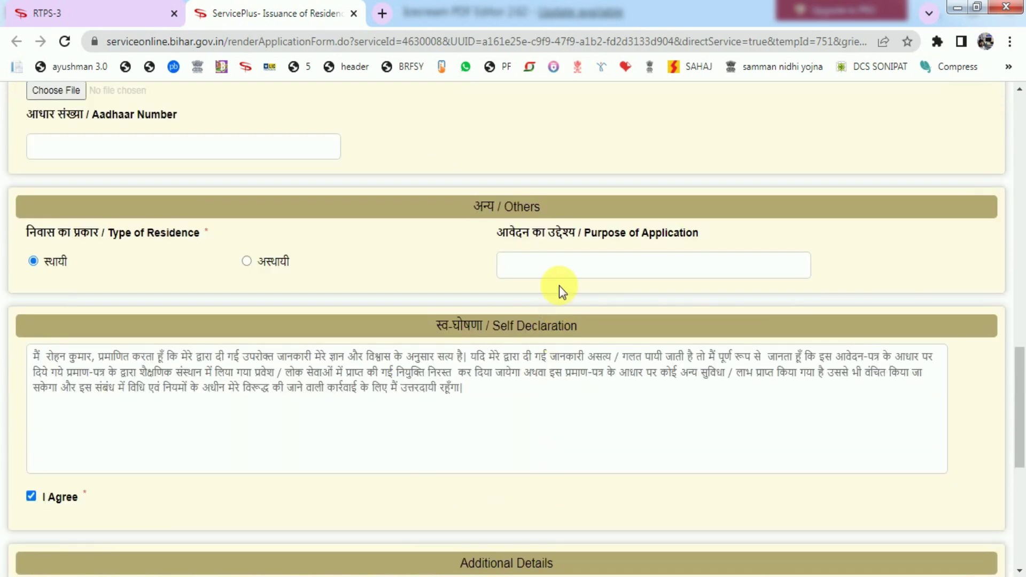
{"action": "type", "text": "NAMANKAN KARWANE HETU"}
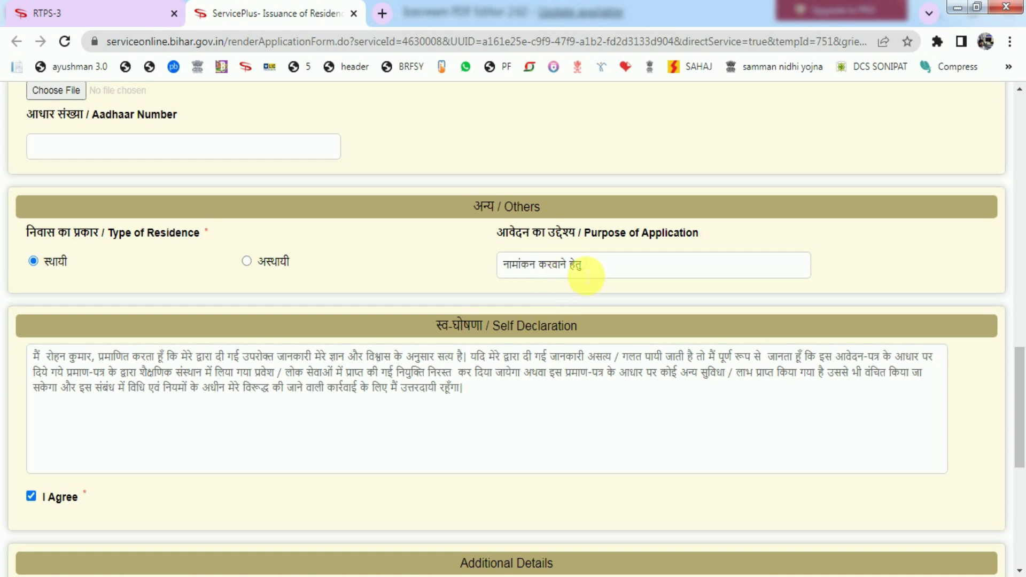
{"action": "scroll", "coordinate": [586, 275], "scroll_direction": "down", "scroll_amount": 7}
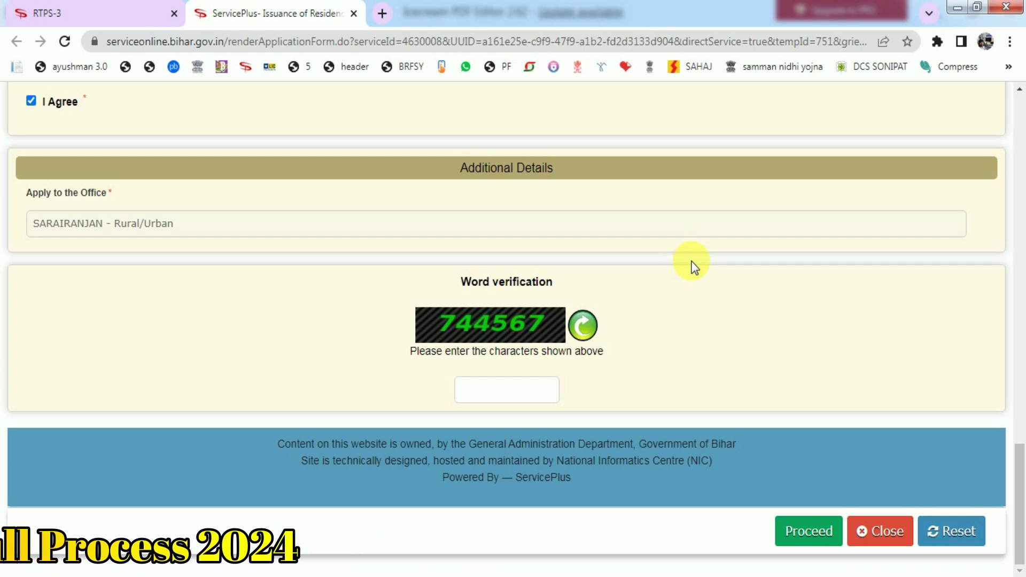
{"action": "scroll", "coordinate": [694, 266], "scroll_direction": "up", "scroll_amount": 5}
{"action": "scroll", "coordinate": [694, 266], "scroll_direction": "up", "scroll_amount": 3}
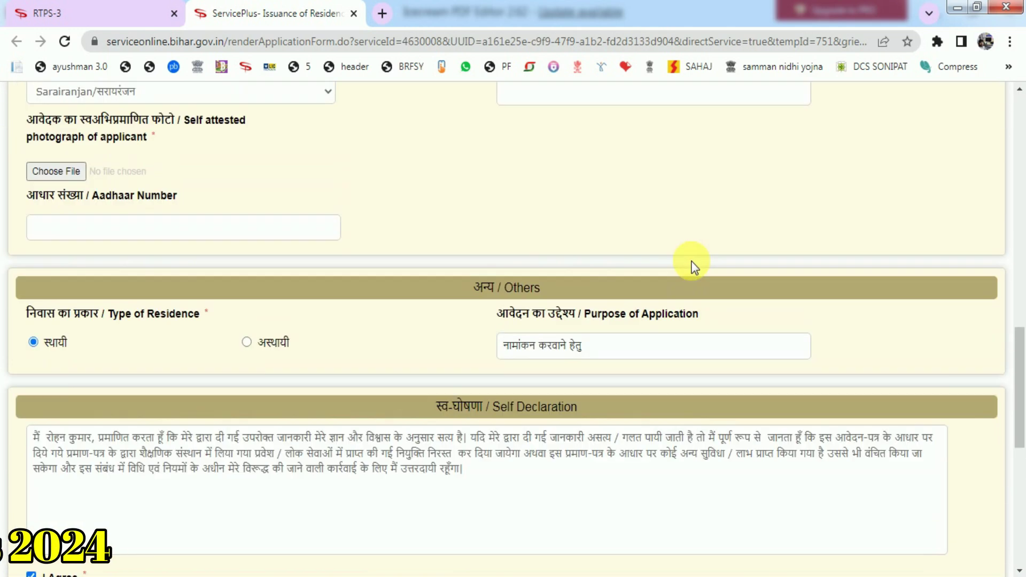
{"action": "scroll", "coordinate": [694, 266], "scroll_direction": "up", "scroll_amount": 5}
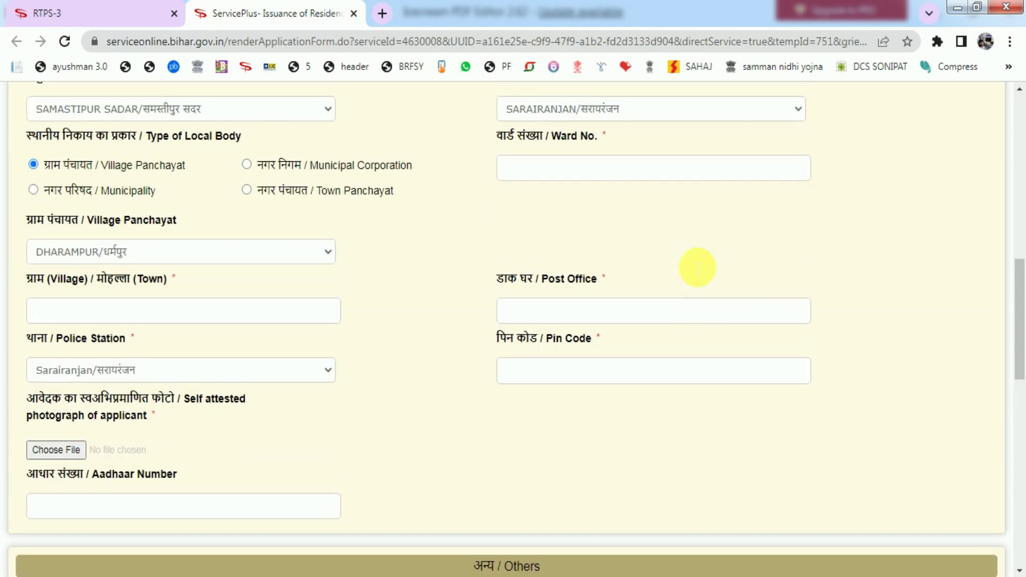
{"action": "scroll", "coordinate": [696, 267], "scroll_direction": "up", "scroll_amount": 10}
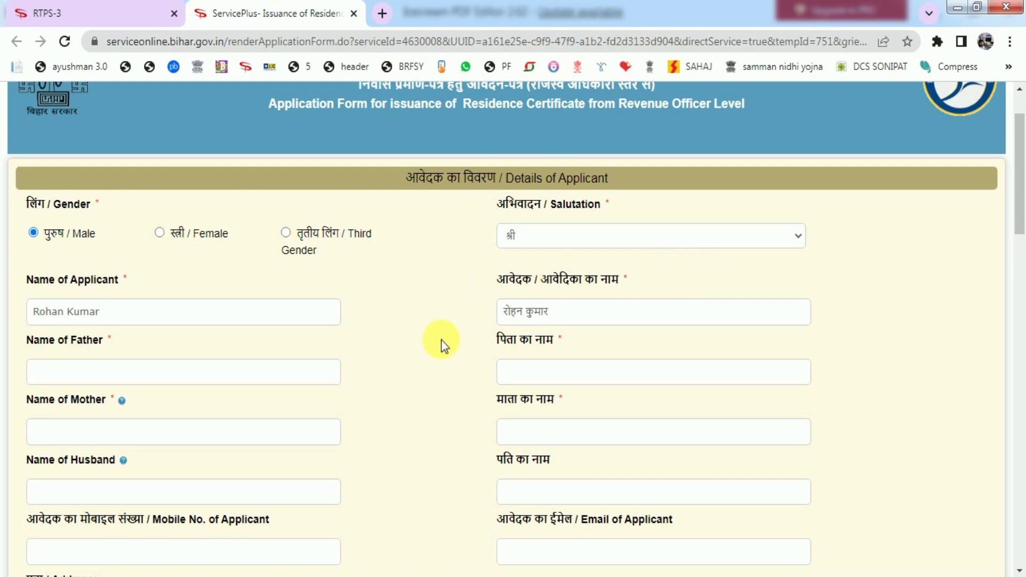
{"action": "scroll", "coordinate": [441, 344], "scroll_direction": "down", "scroll_amount": 10}
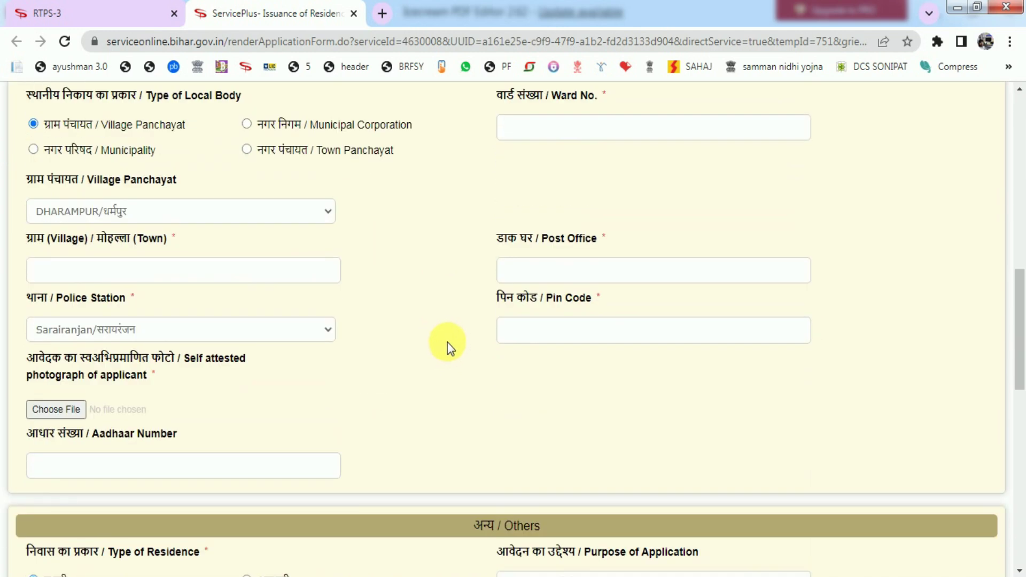
{"action": "scroll", "coordinate": [446, 348], "scroll_direction": "up", "scroll_amount": 5}
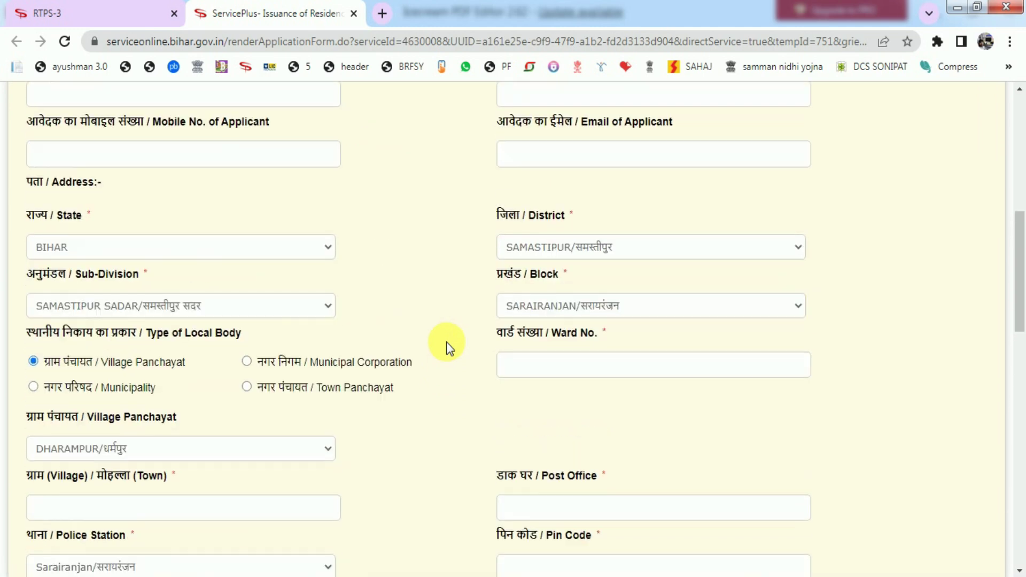
{"action": "scroll", "coordinate": [447, 348], "scroll_direction": "up", "scroll_amount": 6}
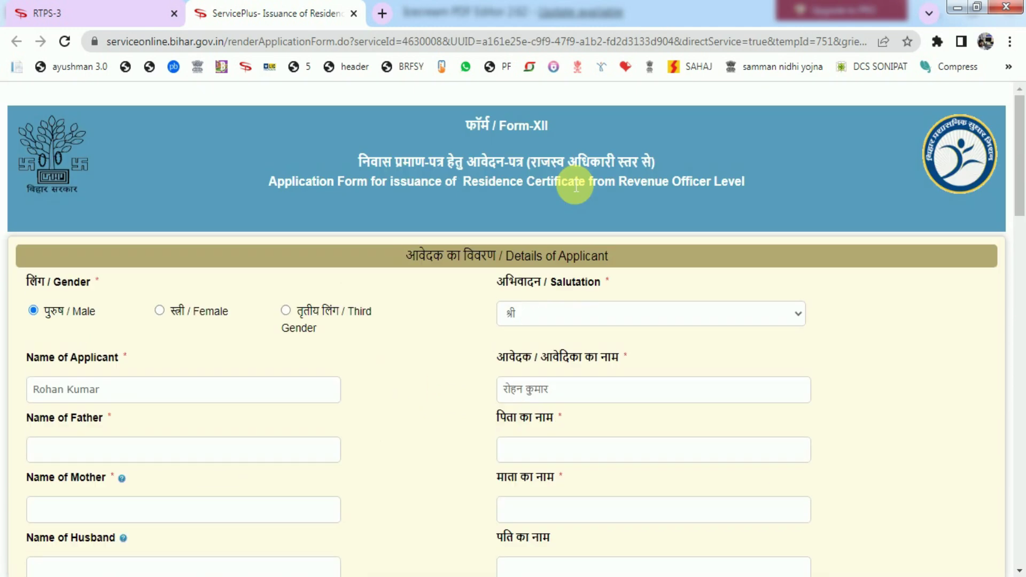